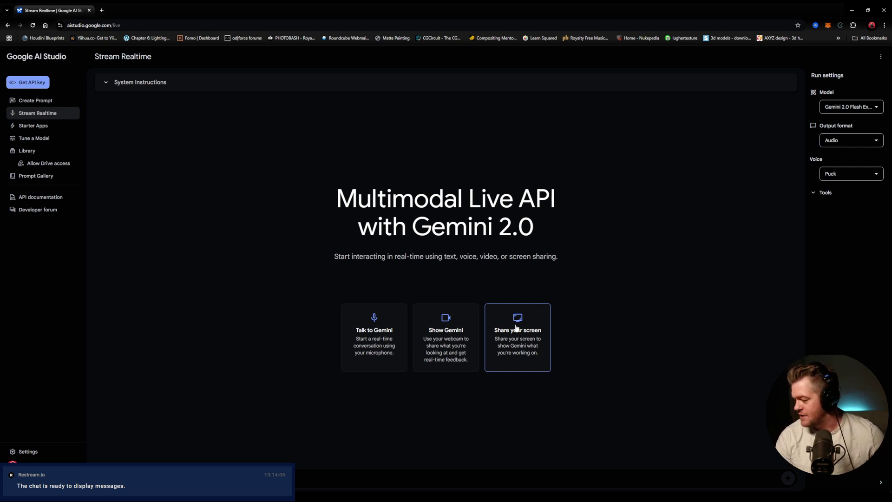
Start a realtime Gemini screen-sharing session and share the unsaved Blender window
left_click(517, 328)
left_click(509, 104)
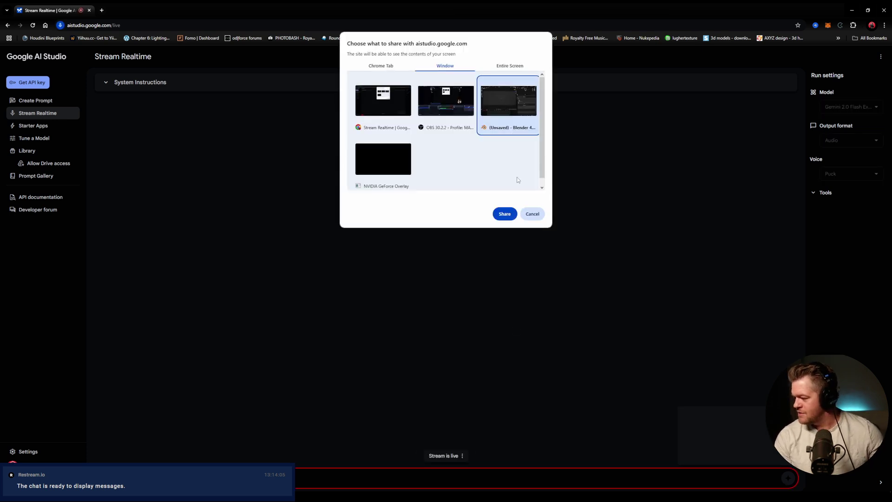
left_click(505, 214)
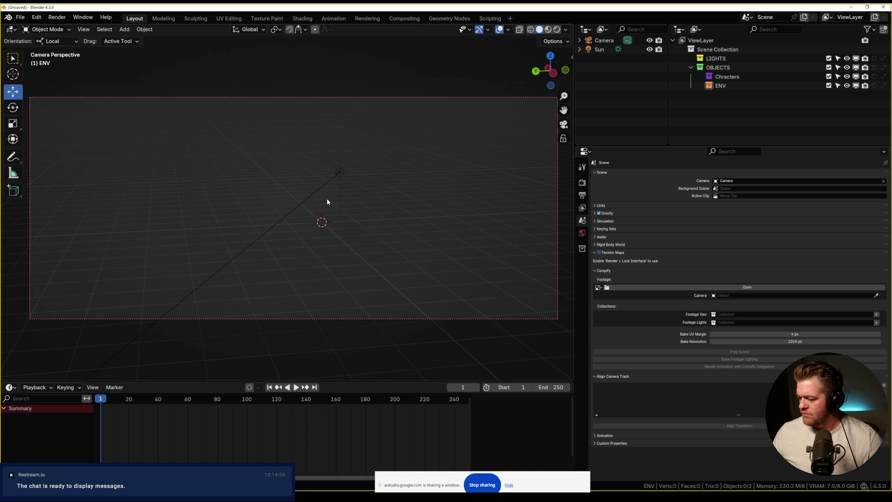
Add a UV sphere mesh to the ENV collection at the scene's 3D cursor
left_click(124, 29)
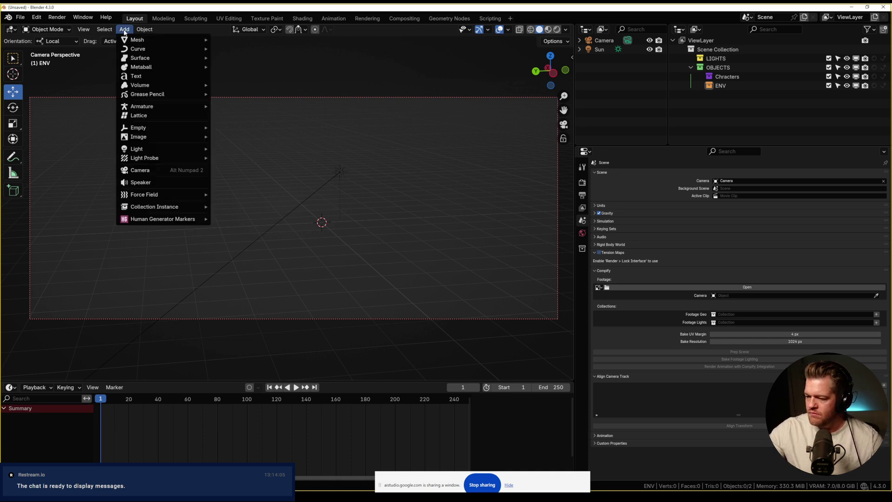
mouse_move(162, 59)
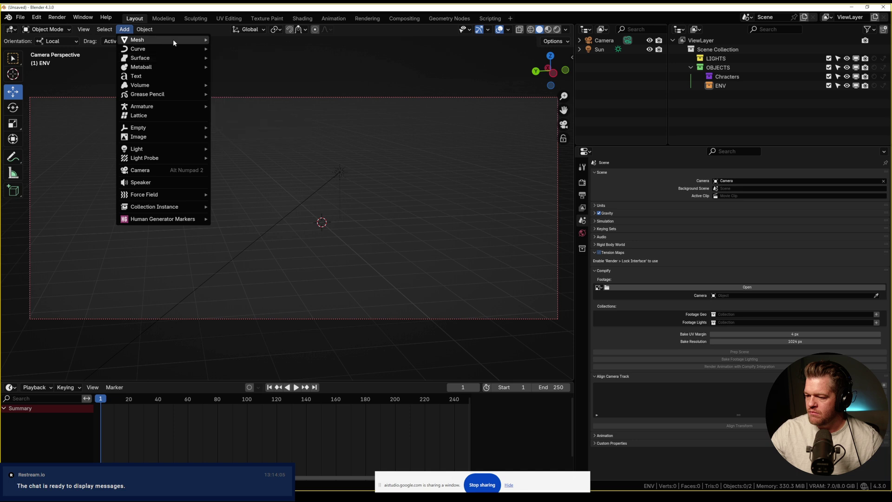
mouse_move(173, 40)
left_click(270, 67)
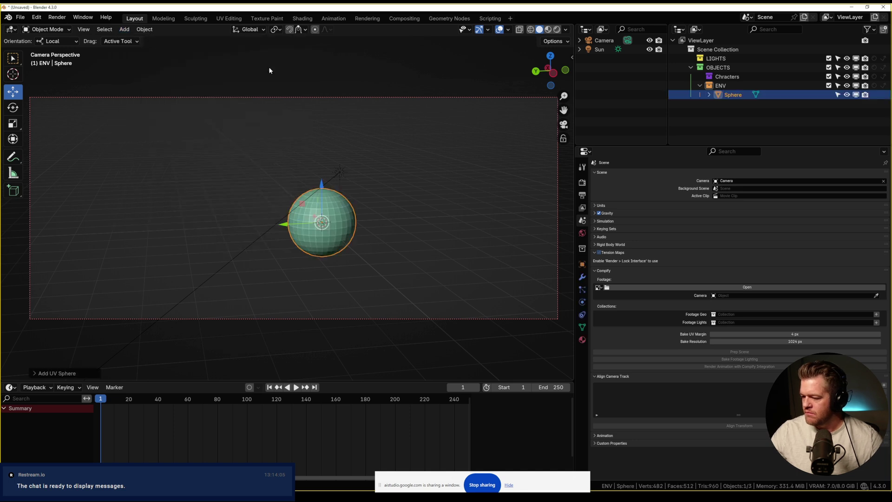
Apply Shade Smooth to the UV sphere
scroll(325, 255, "up", 2)
scroll(361, 221, "down", 2)
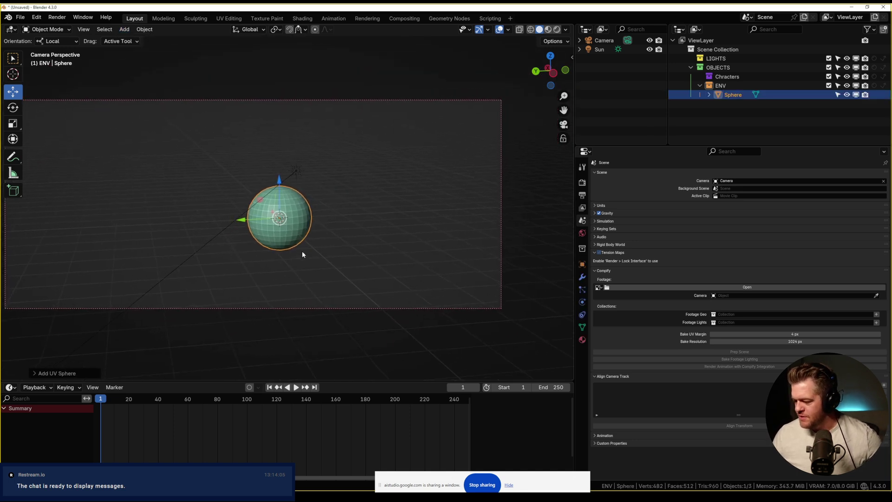
left_click(562, 133)
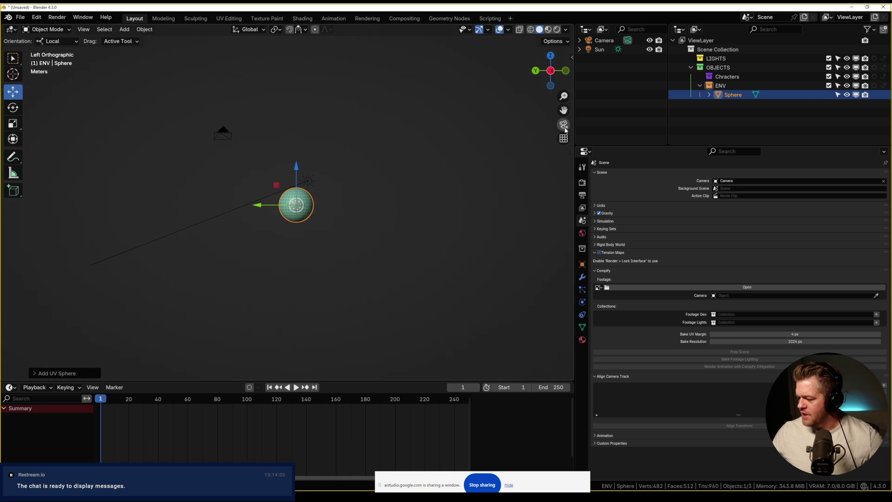
scroll(333, 202, "up", 5)
scroll(345, 238, "down", 2)
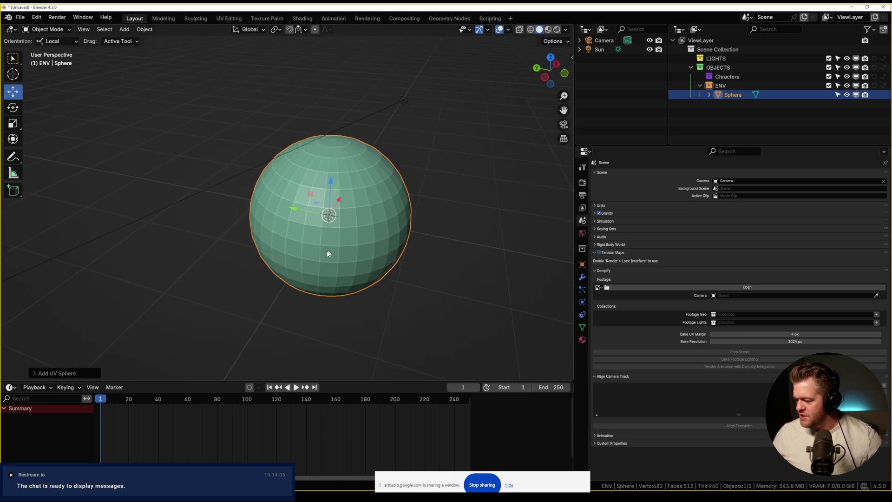
middle_click_drag(345, 238, 301, 220)
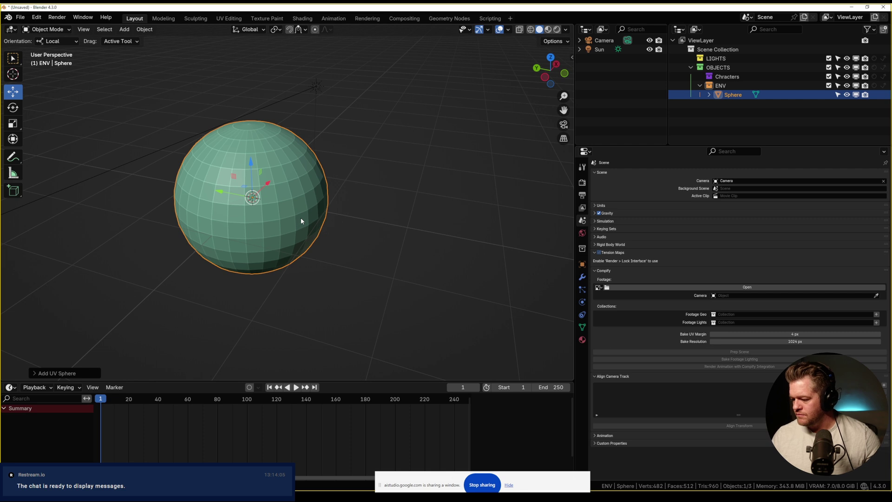
right_click(273, 227)
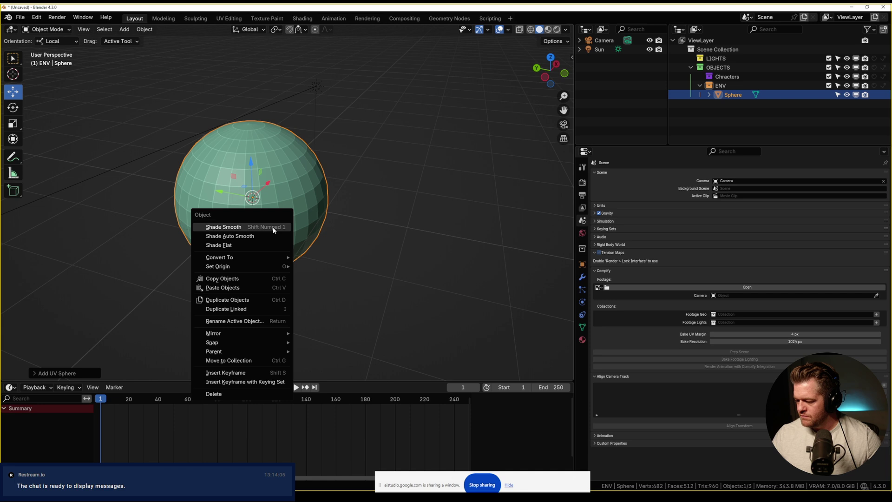
left_click(273, 228)
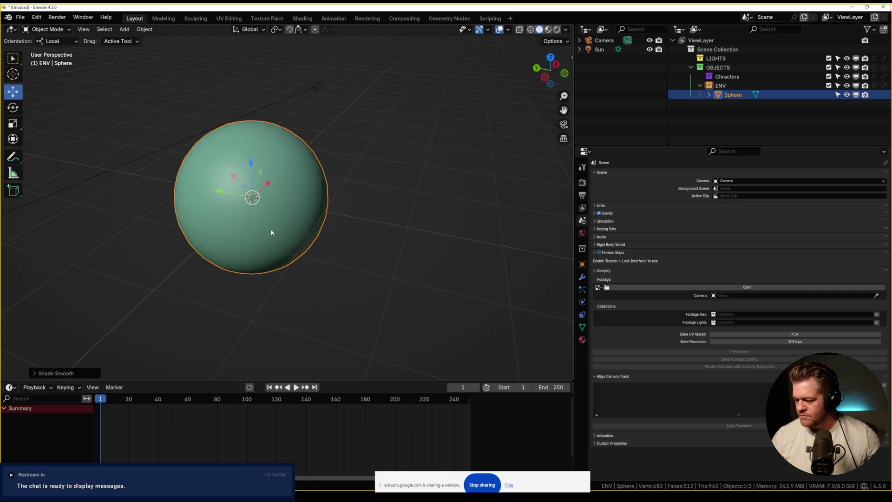
Add a Subdivision Surface modifier to the sphere to round off its faceted outline
middle_click_drag(272, 231, 291, 224)
scroll(358, 139, "up", 5)
scroll(360, 134, "up", 1)
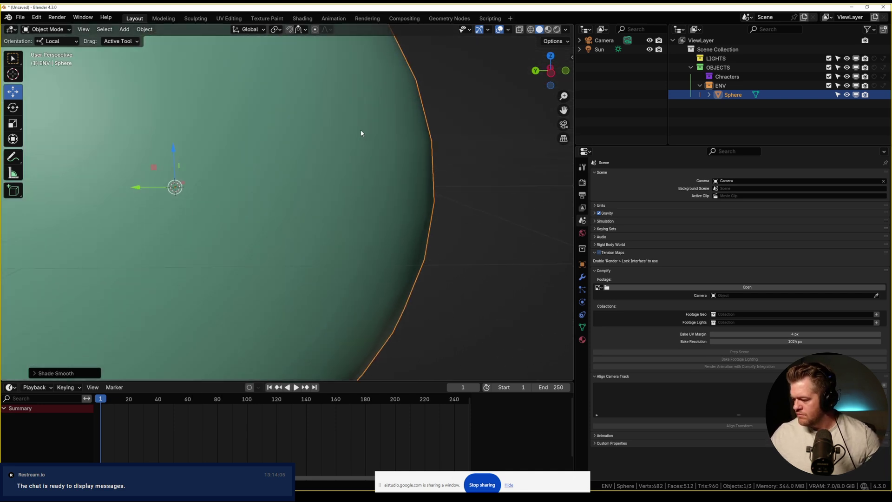
scroll(360, 134, "down", 3)
middle_click_drag(351, 165, 332, 208, "shift")
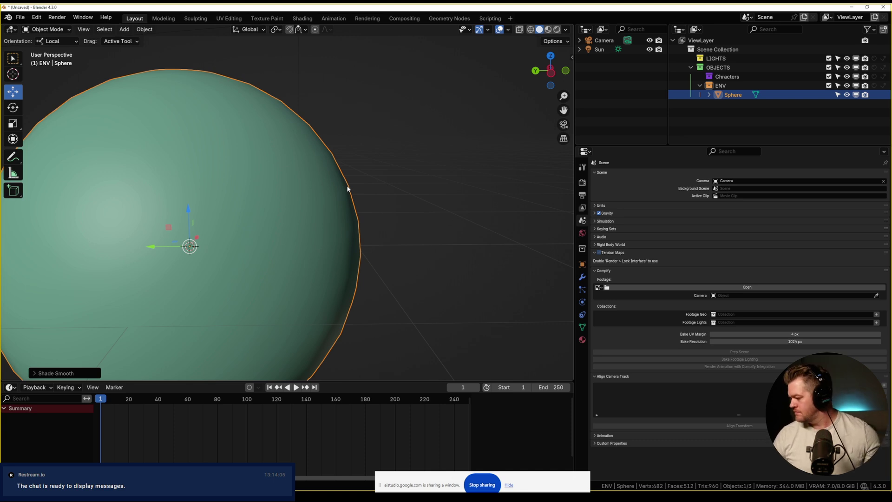
scroll(348, 189, "down", 2)
middle_click_drag(285, 251, 323, 237, "shift")
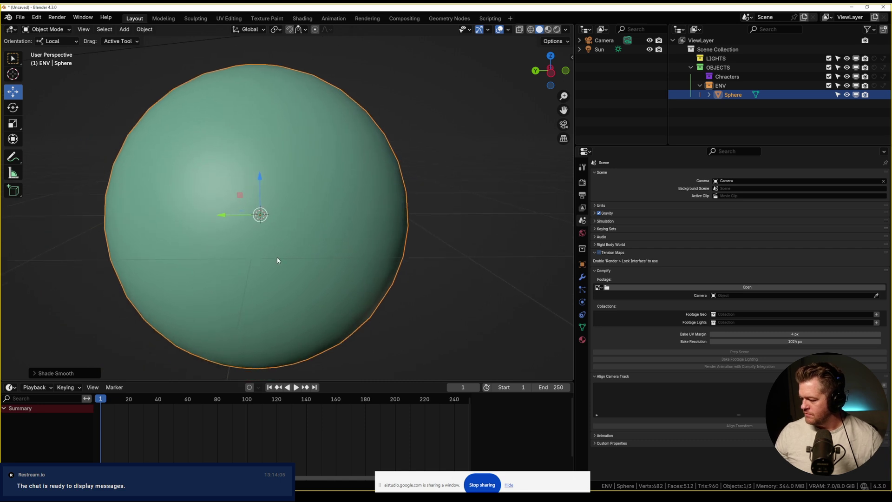
left_click(583, 278)
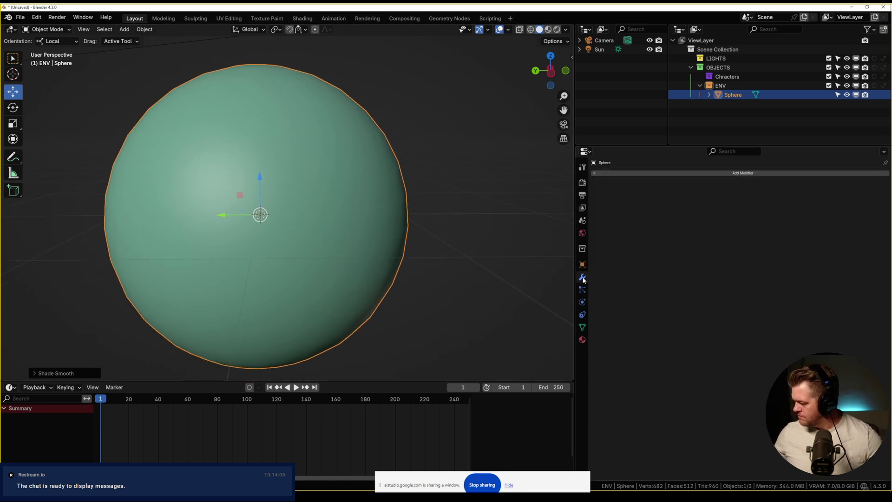
left_click(649, 173)
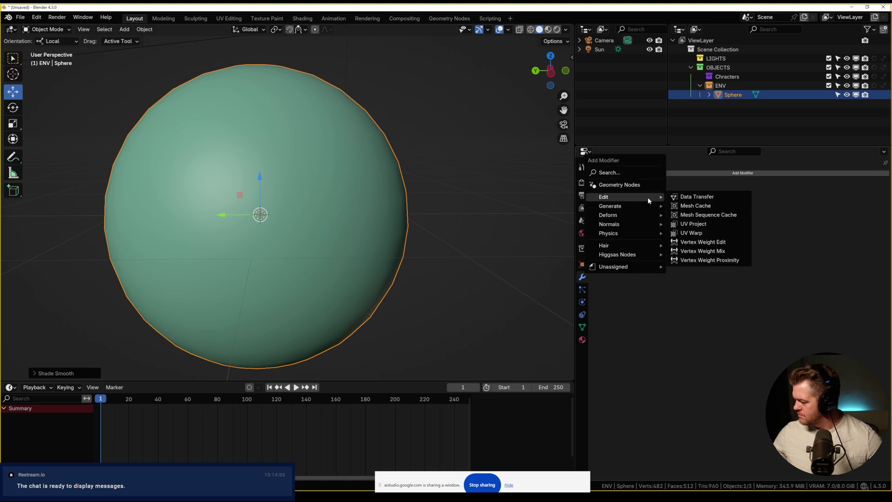
mouse_move(641, 206)
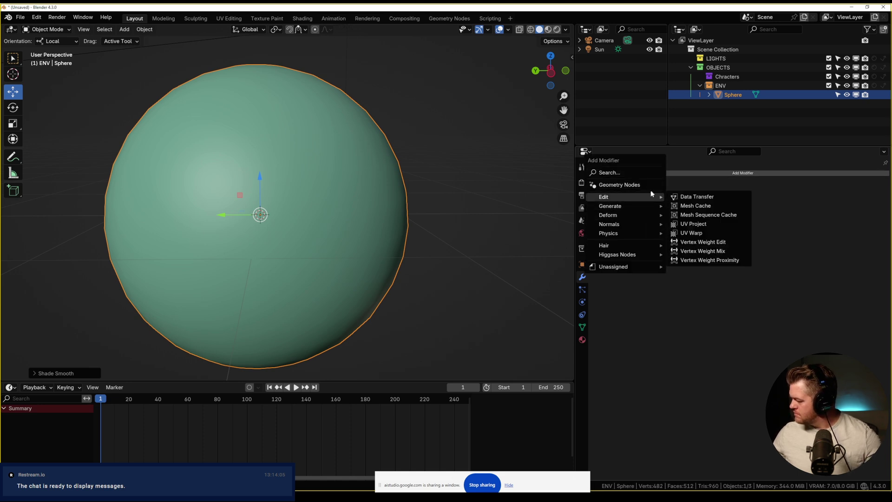
mouse_move(637, 223)
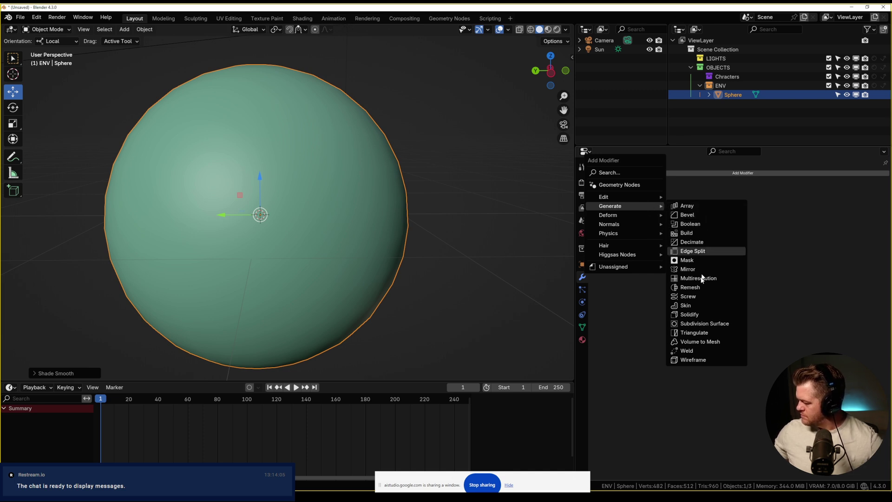
left_click(708, 325)
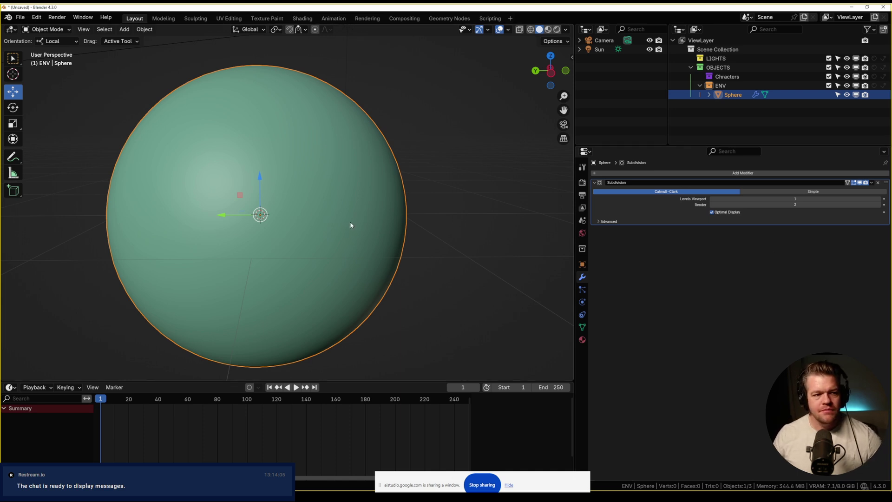
Create a new material on the sphere
scroll(346, 227, "down", 2)
middle_click_drag(325, 246, 337, 240)
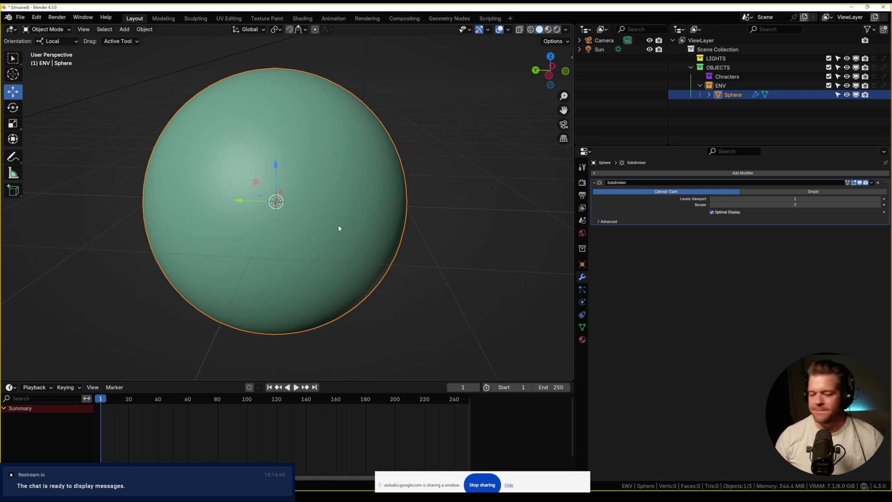
middle_click_drag(334, 247, 337, 239)
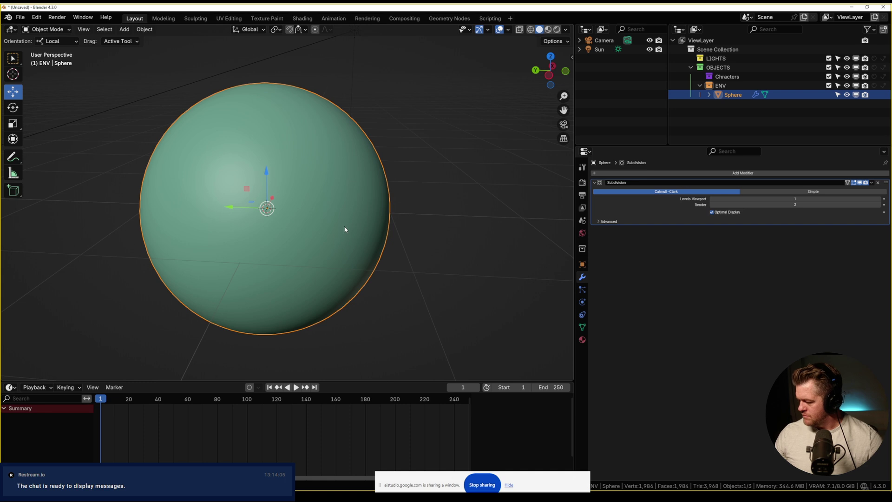
left_click(582, 339)
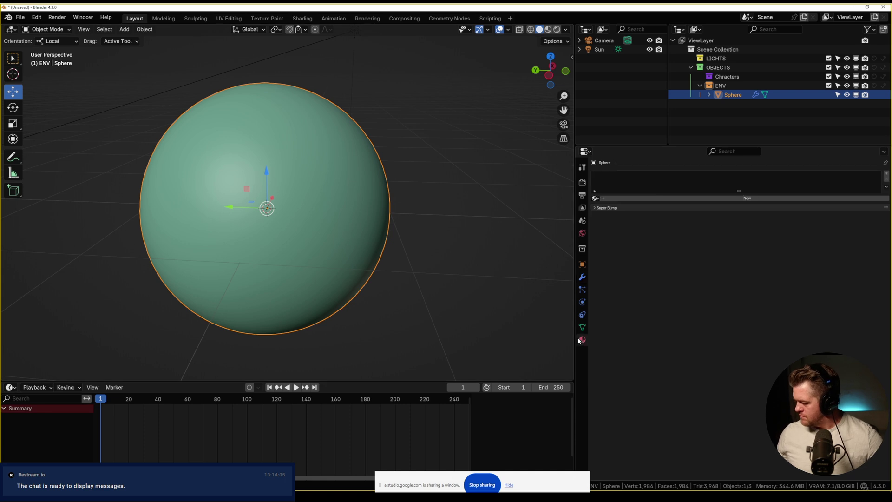
left_click(702, 198)
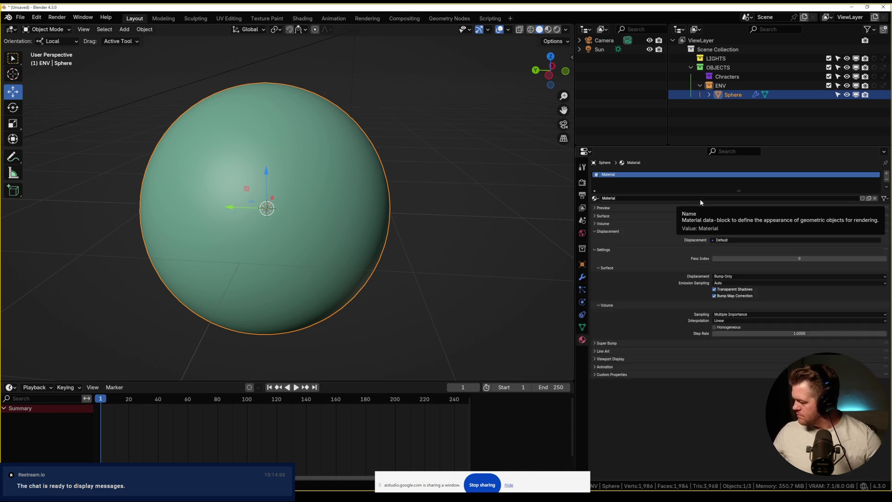
In the sphere material's Principled BSDF surface, set Metallic to 1.000 and Roughness to about 0.094
left_click(604, 216)
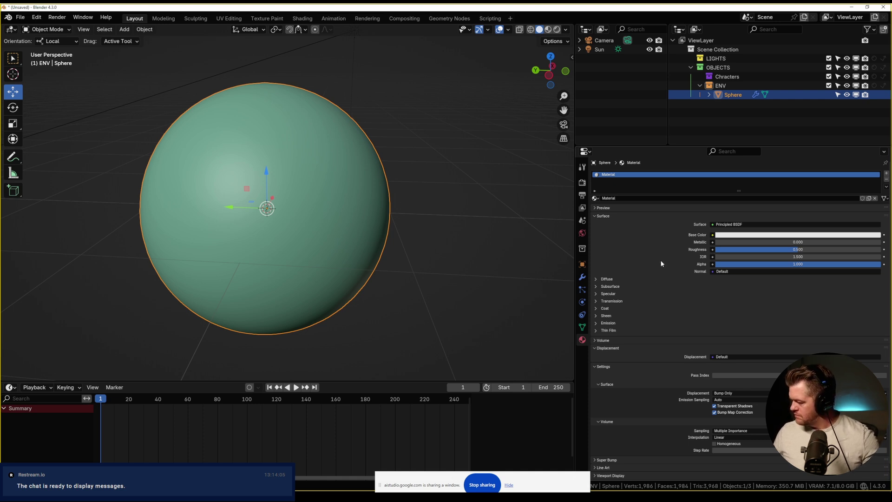
left_click_drag(750, 240, 881, 242)
left_click_drag(798, 249, 722, 250)
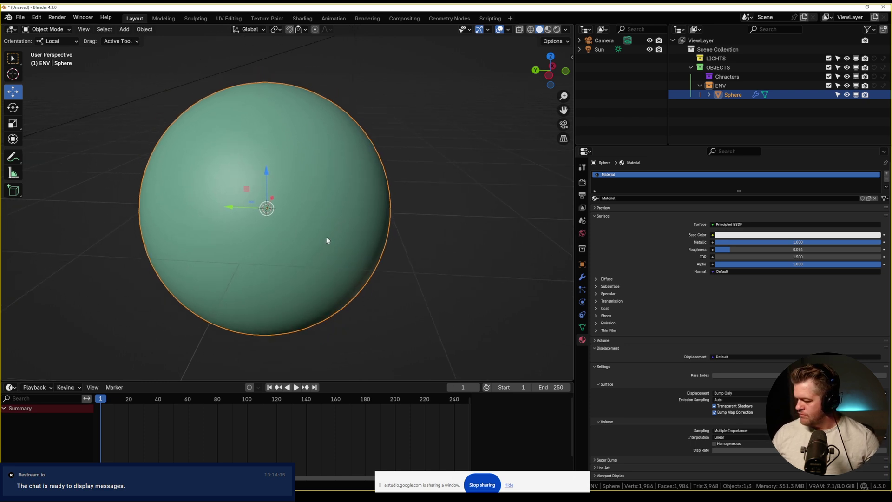
scroll(307, 256, "down", 3)
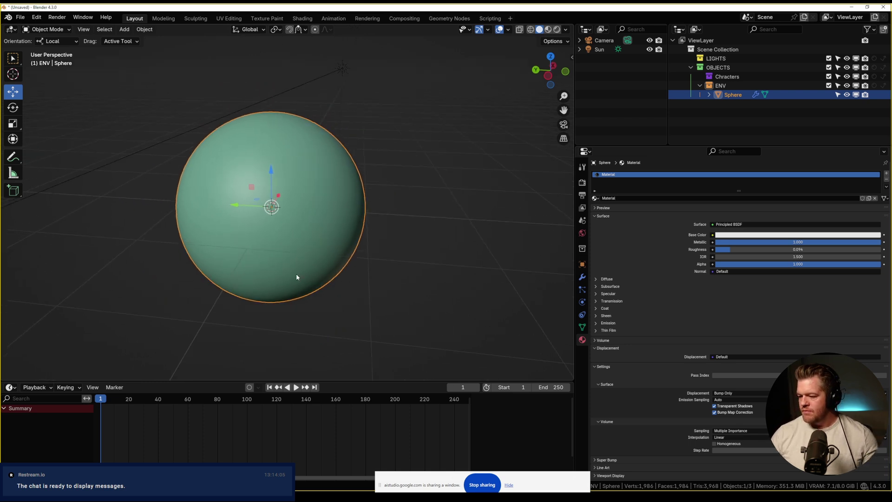